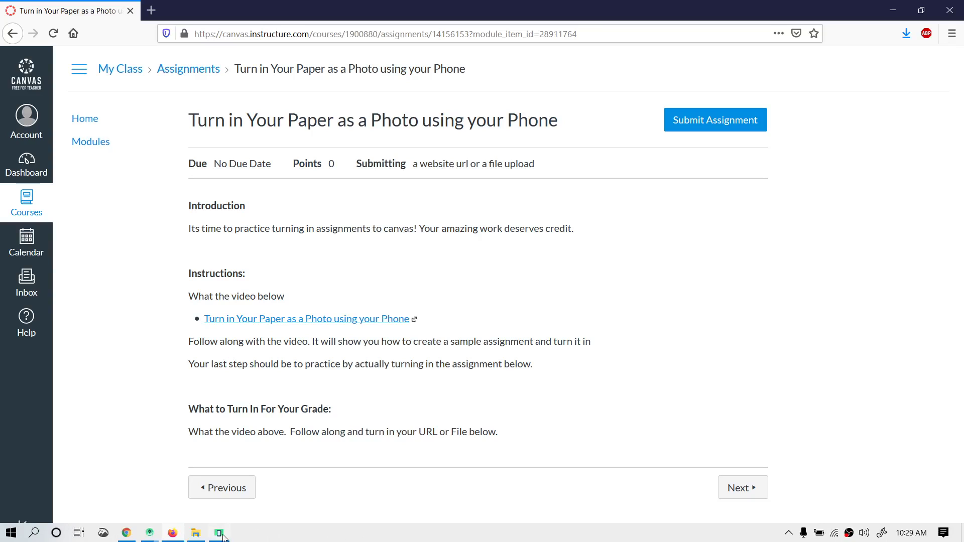
Launch Canvas Student on the phone emulator and go to the Find my school screen
click(219, 535)
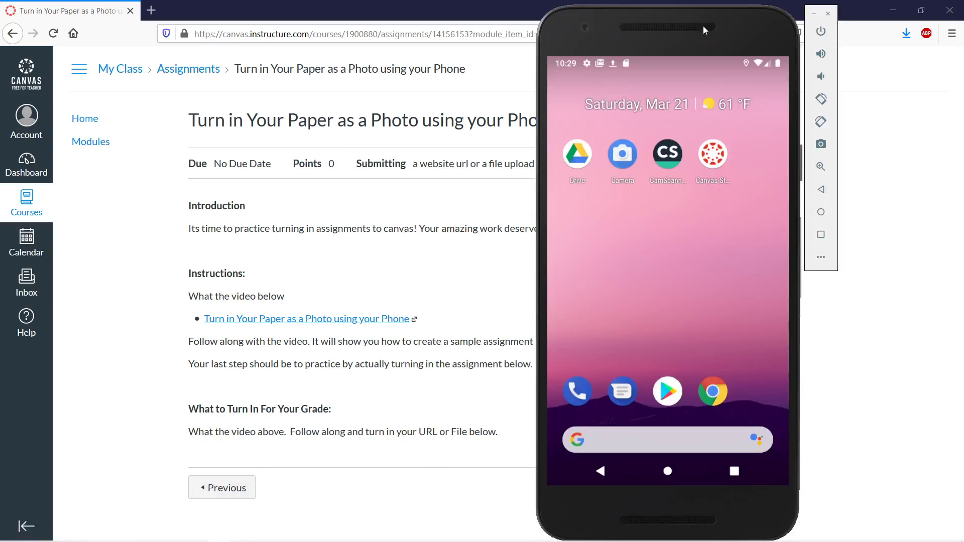
drag(650, 19, 670, 15)
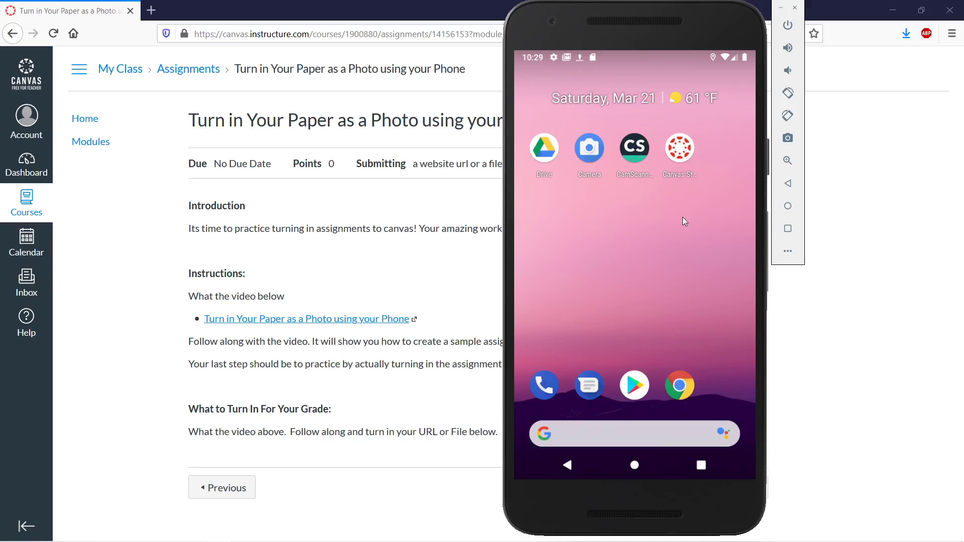
click(680, 155)
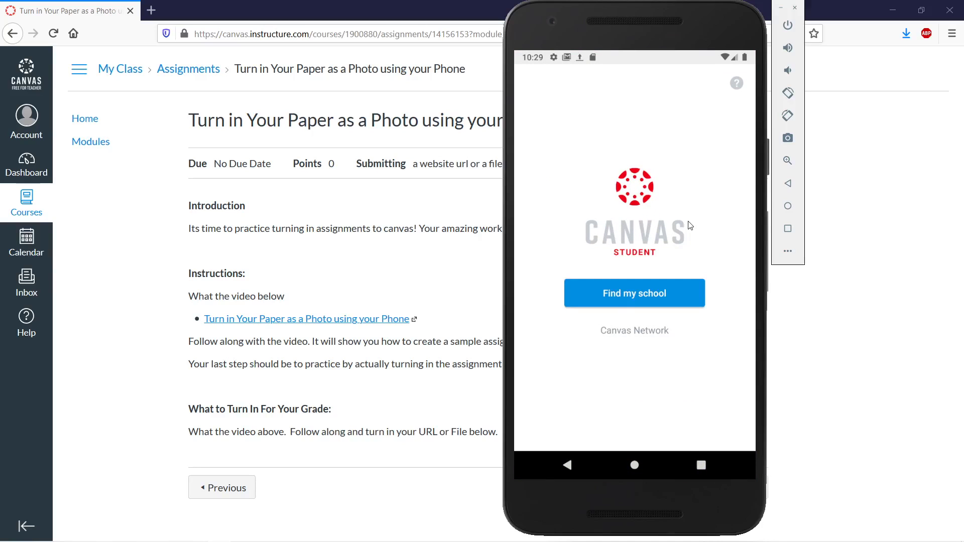
click(646, 292)
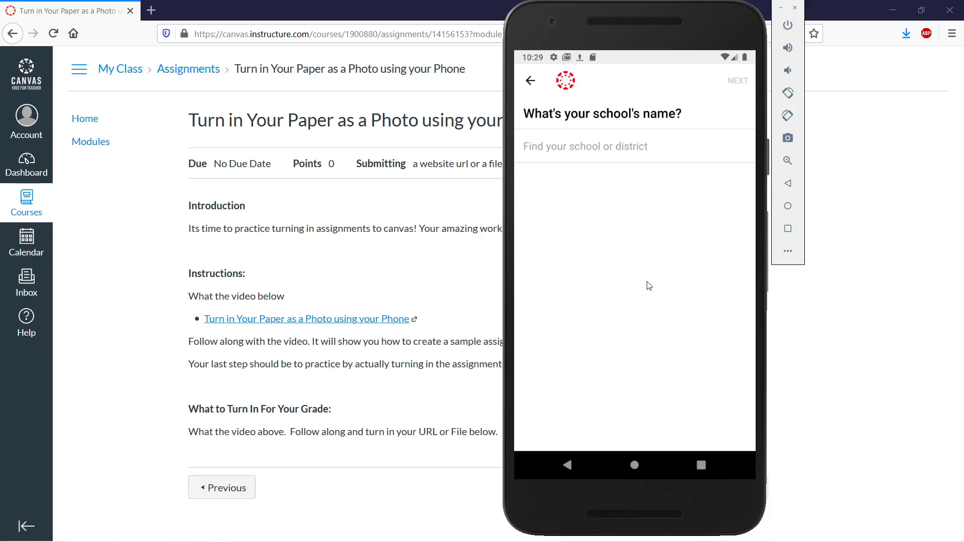
Search for 'san diego unified' and open San Diego Unified School District's sign-in page
click(653, 146)
text(san diego unified)
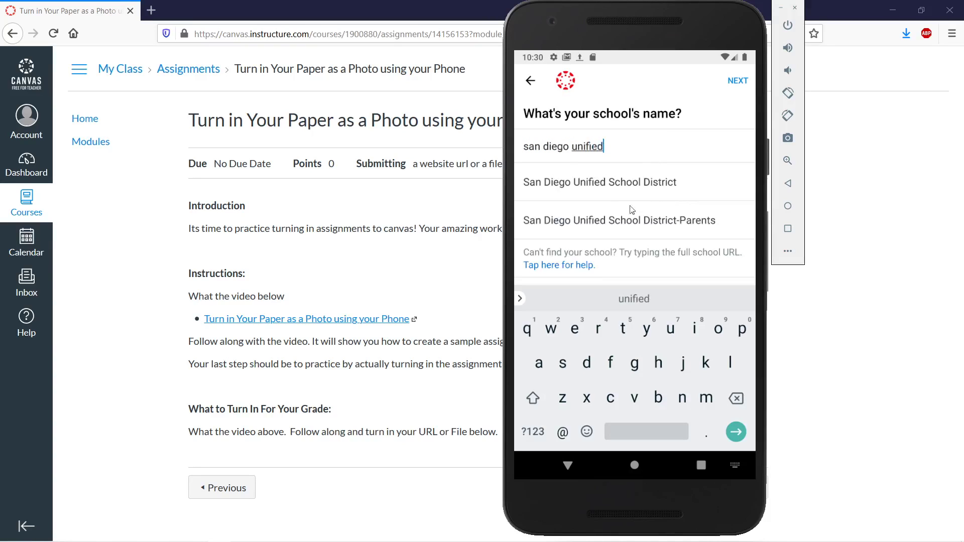
click(611, 190)
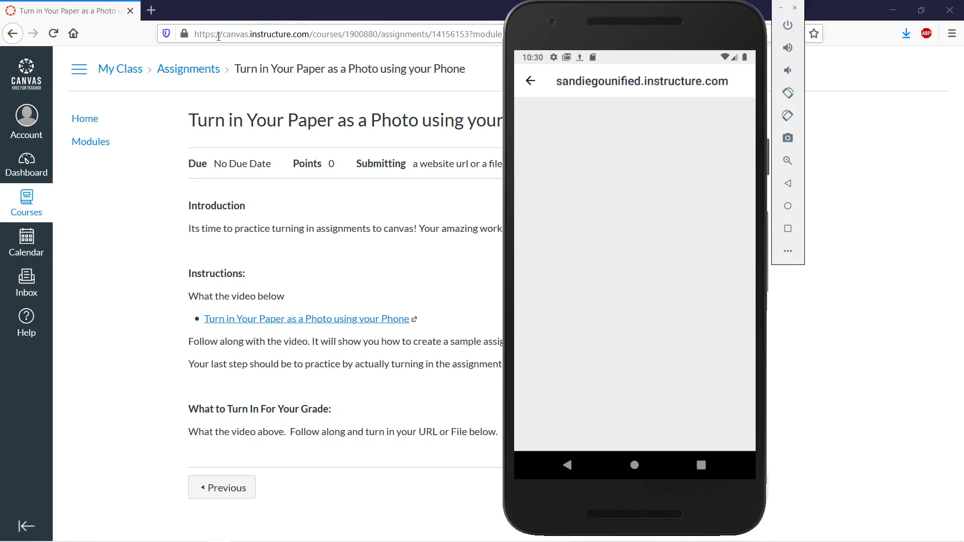
Note the canvas.instructure.com web address and return to the school search results
drag(224, 35, 310, 37)
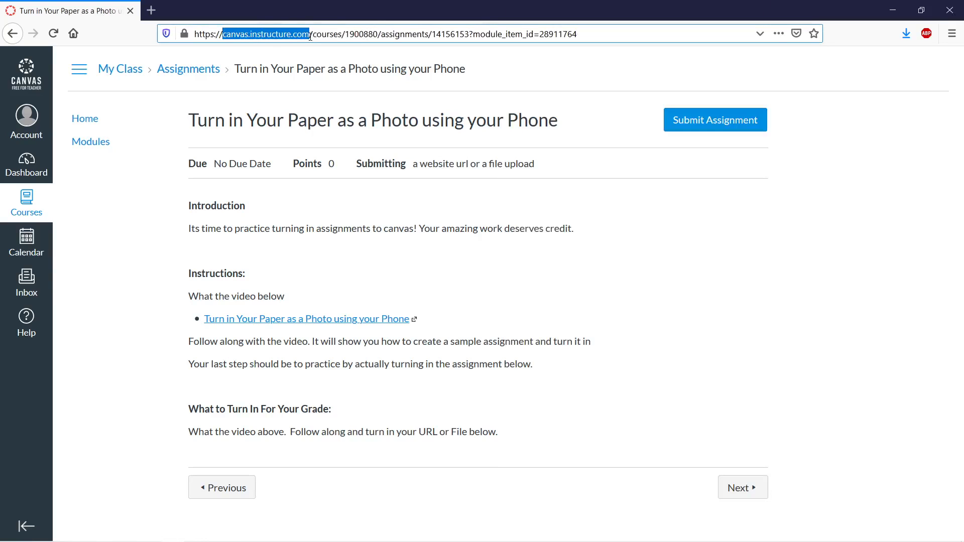
click(224, 535)
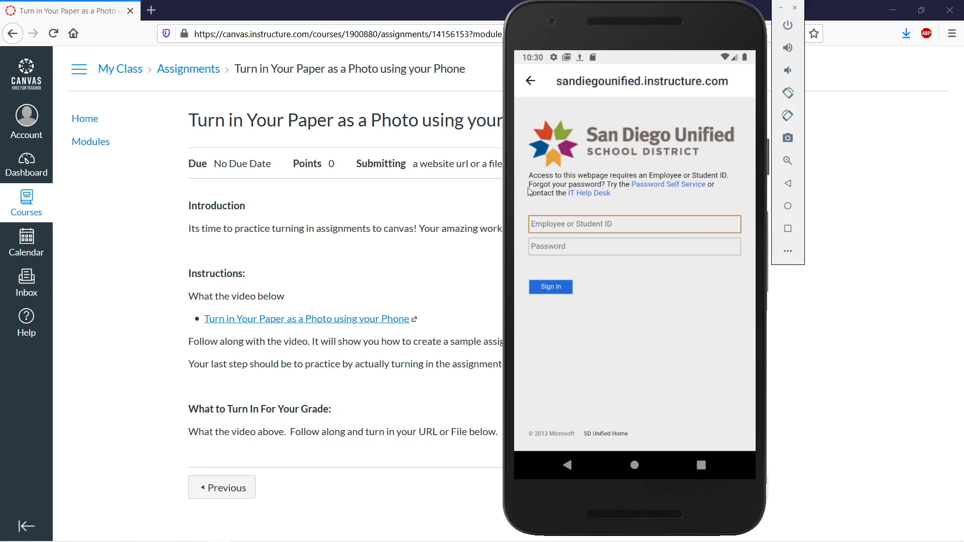
click(531, 82)
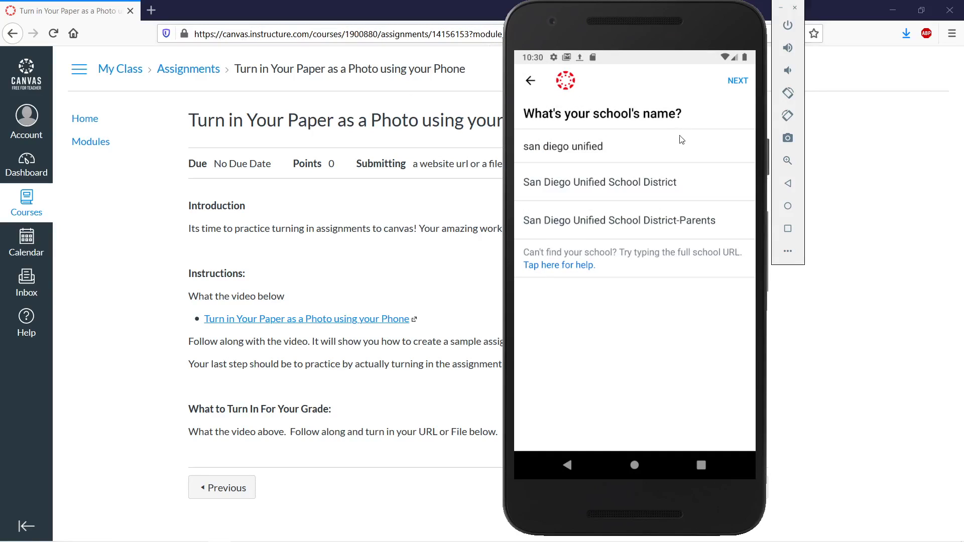
Replace the school search with 'canvas.instructure.com' and submit it to reach its login page
click(603, 146)
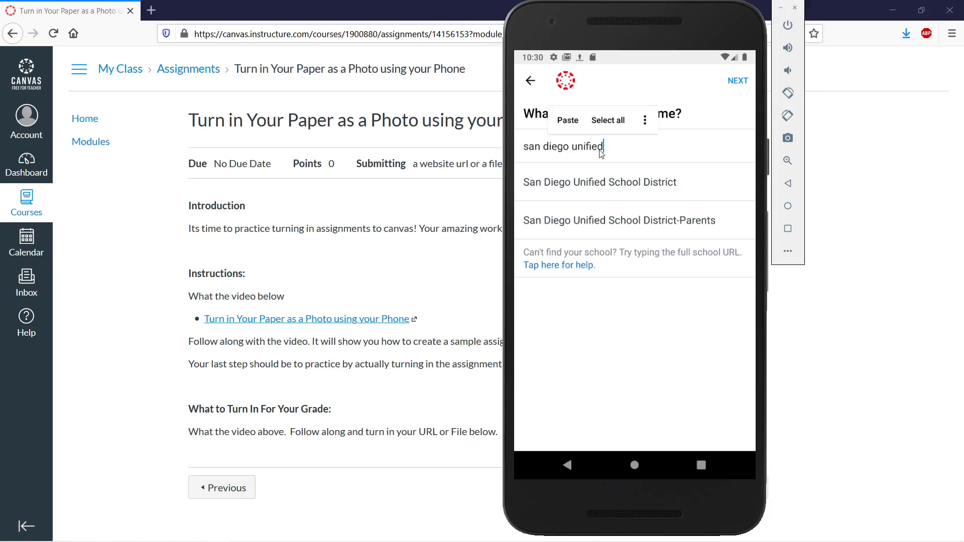
key(BackSpace)
key(BackSpace)
key(BackSpace)
key(BackSpace)
key(BackSpace)
key(BackSpace)
key(BackSpace)
key(BackSpace)
key(BackSpace)
key(BackSpace)
key(BackSpace)
key(BackSpace)
key(BackSpace)
key(BackSpace)
key(BackSpace)
key(BackSpace)
key(BackSpace)
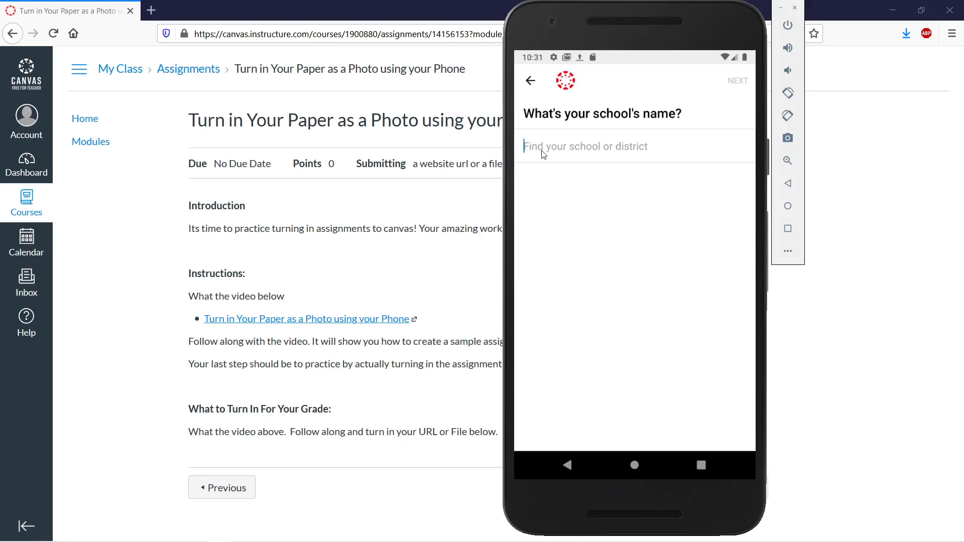
text(canvas)
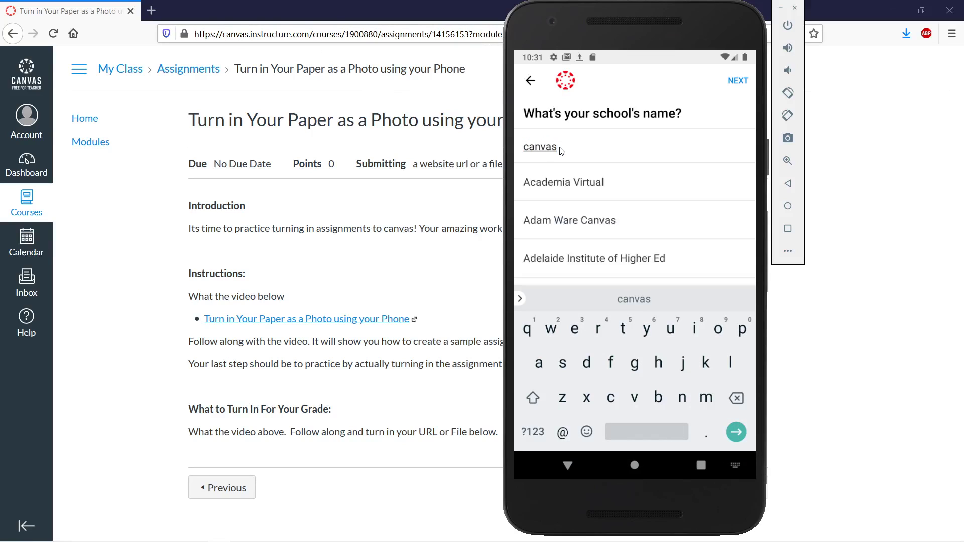
text(.instructure.com)
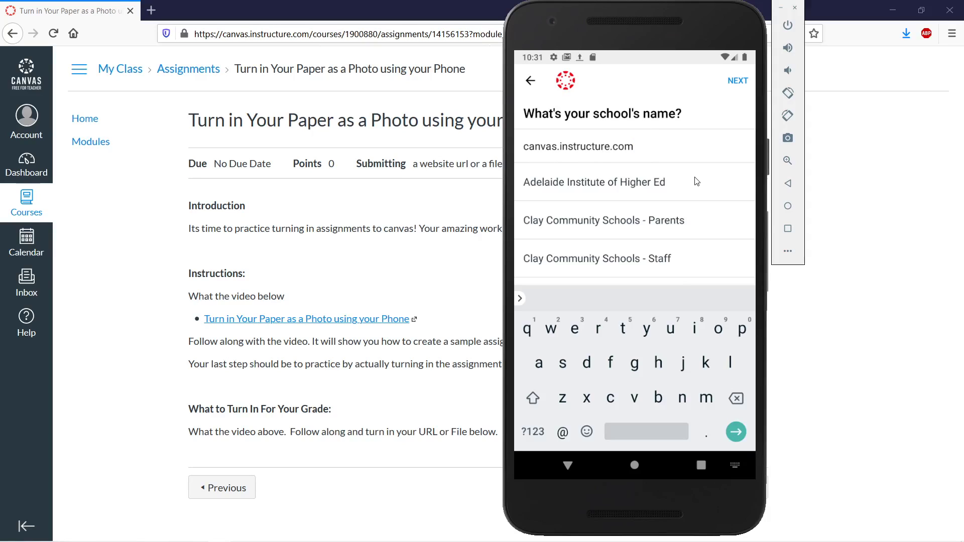
key(Return)
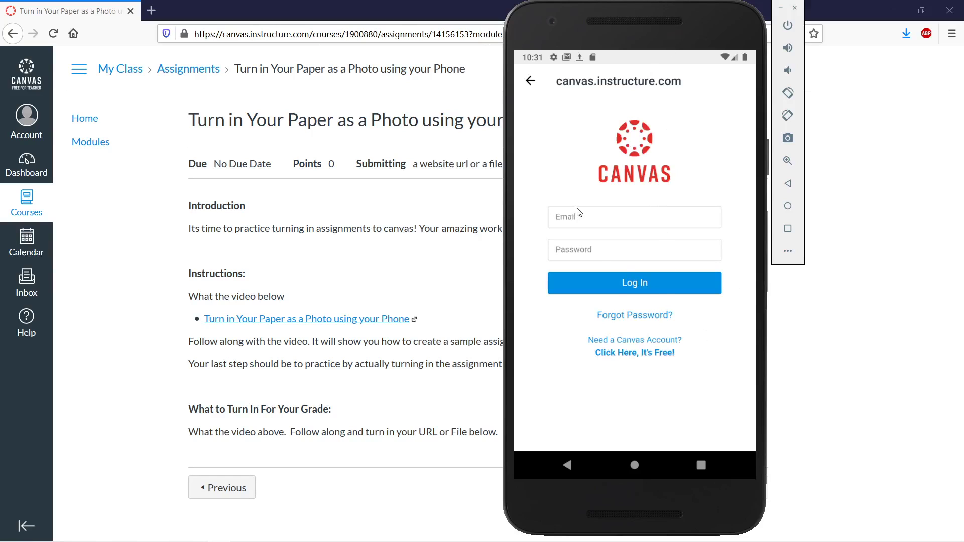
Log in to canvas.instructure.com with the account's email and password
click(582, 224)
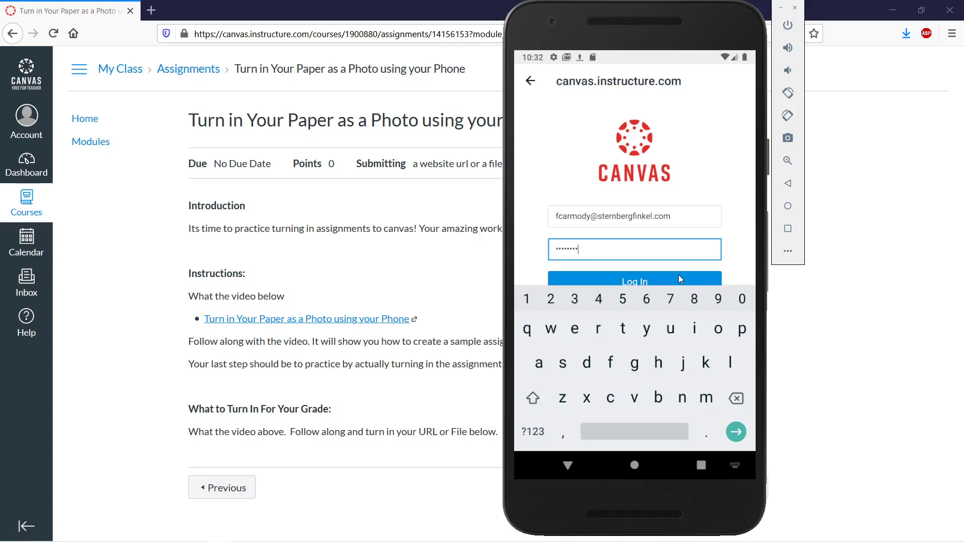
click(678, 276)
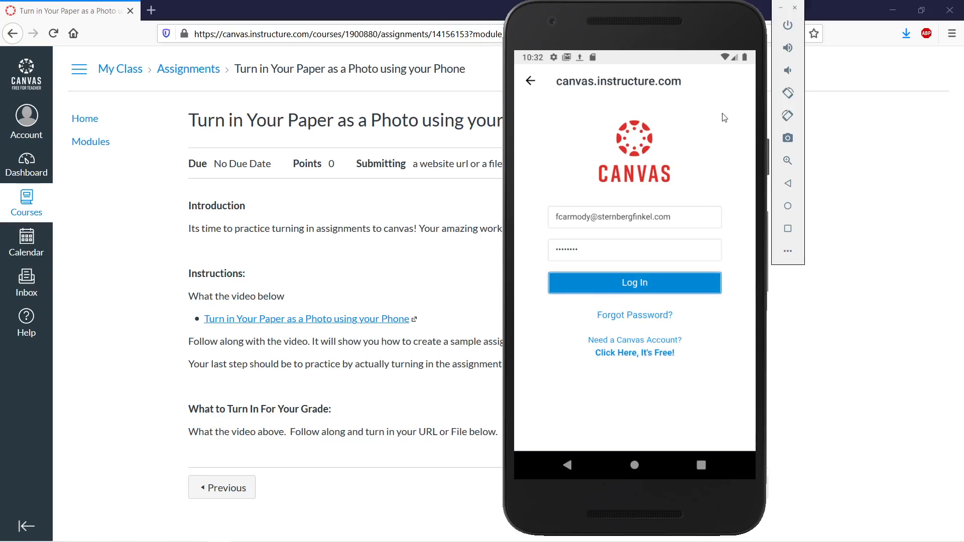
click(624, 290)
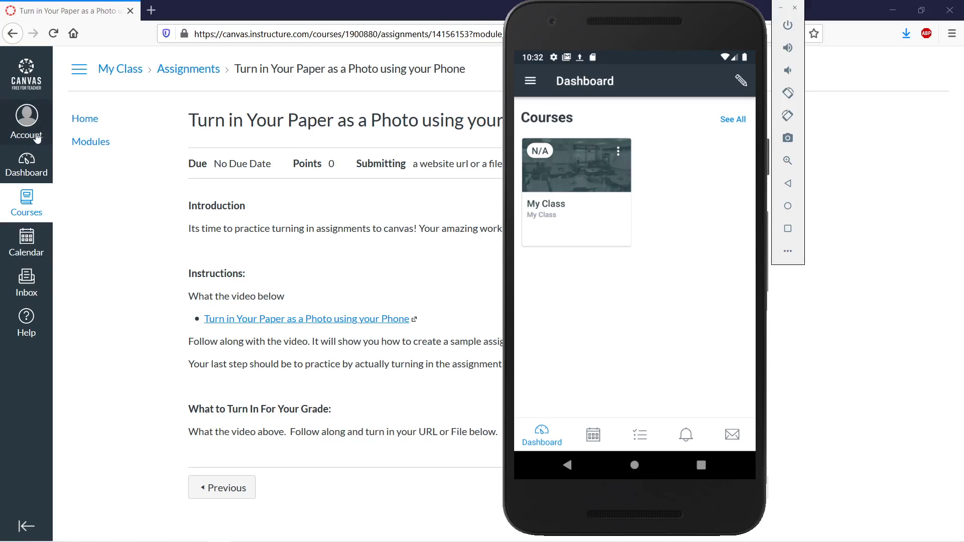
Open the Canvas Dashboard in the browser and reposition the phone emulator window
click(31, 170)
click(32, 170)
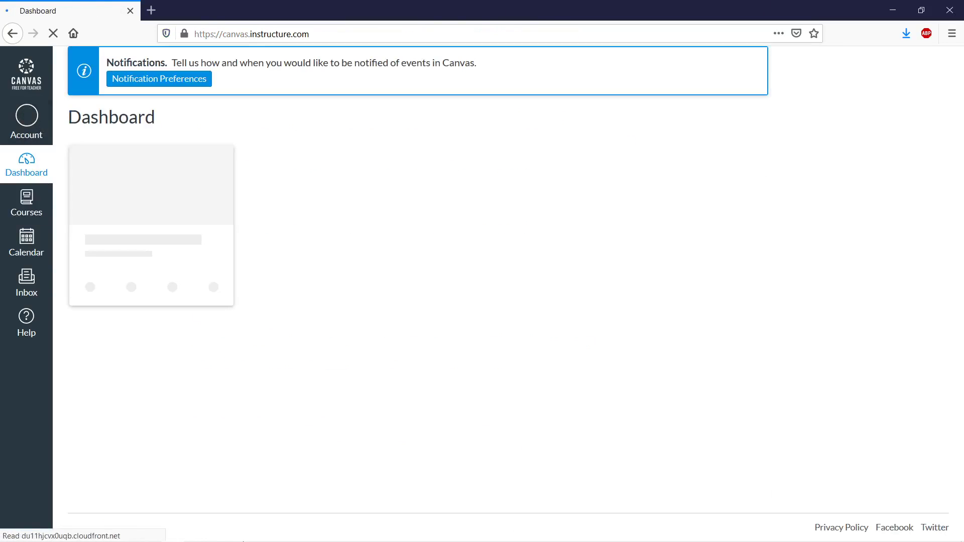
click(219, 534)
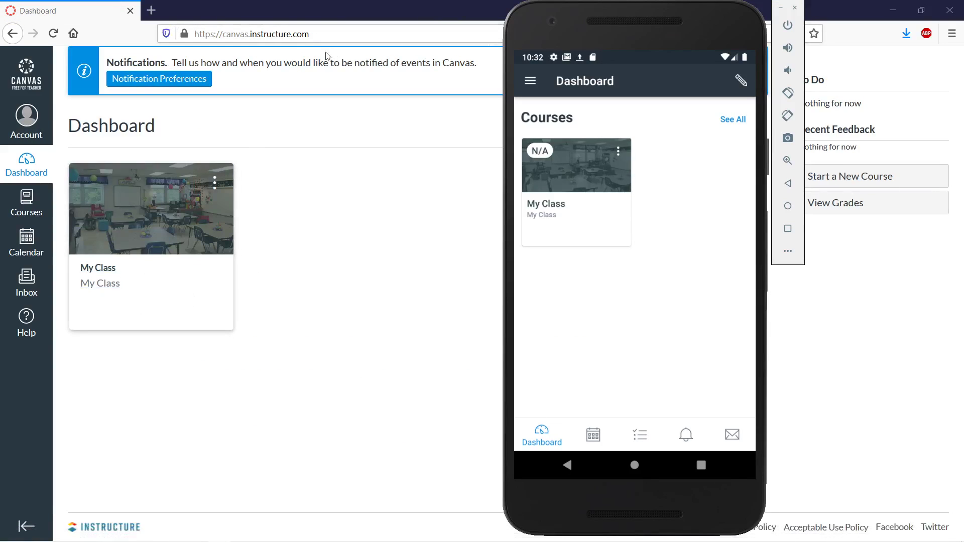
drag(663, 23, 681, 32)
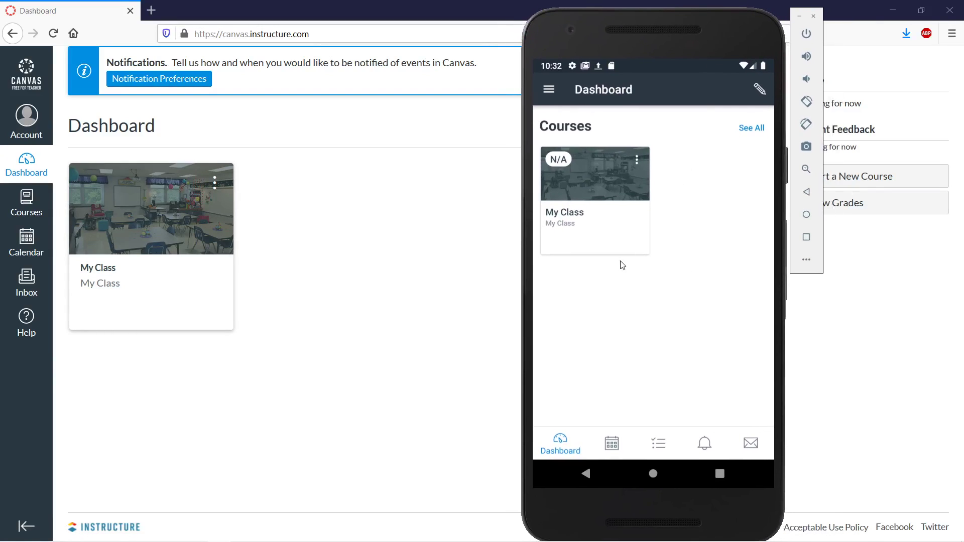
Read My Class's 'Turn in Your Paper as a Photo using your Phone' details in the app, then open Chrome's Modules
click(581, 215)
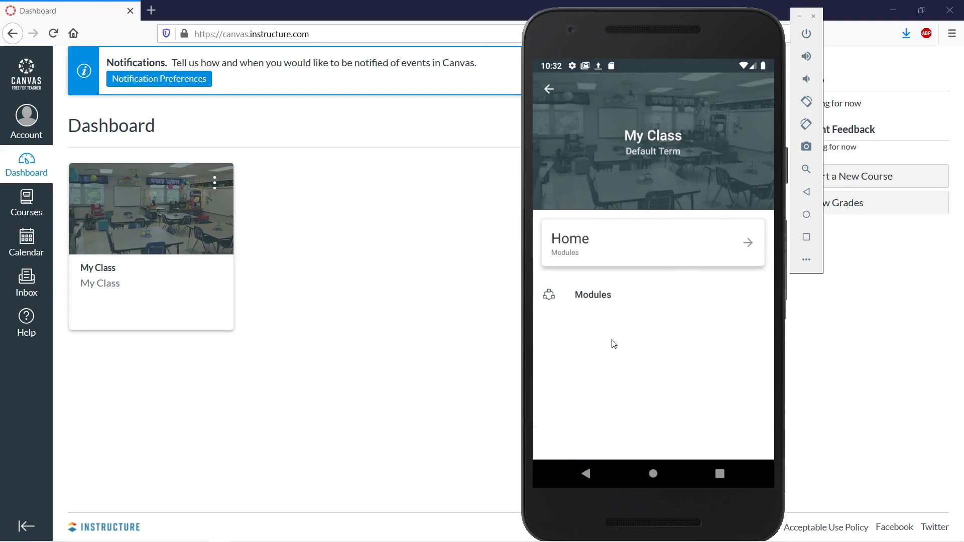
key(alt+Tab)
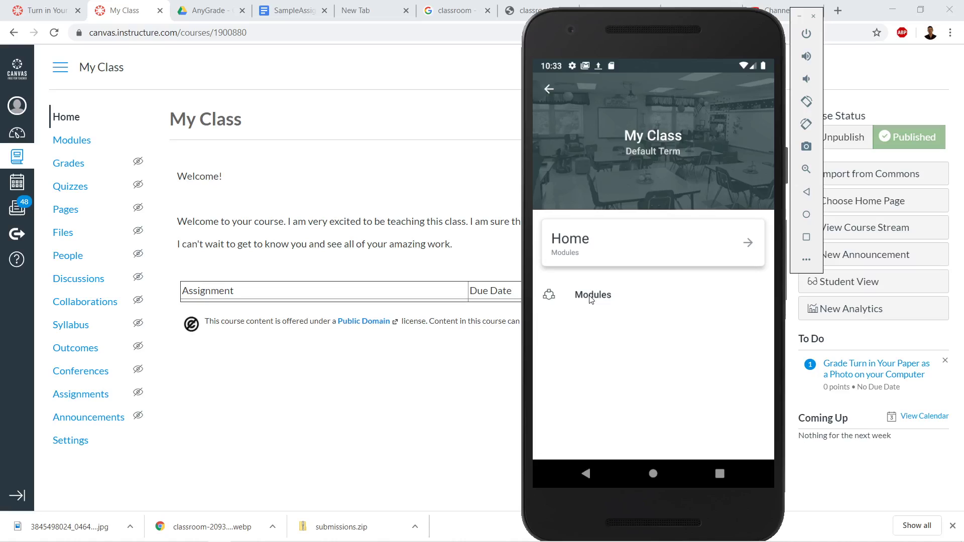
click(591, 297)
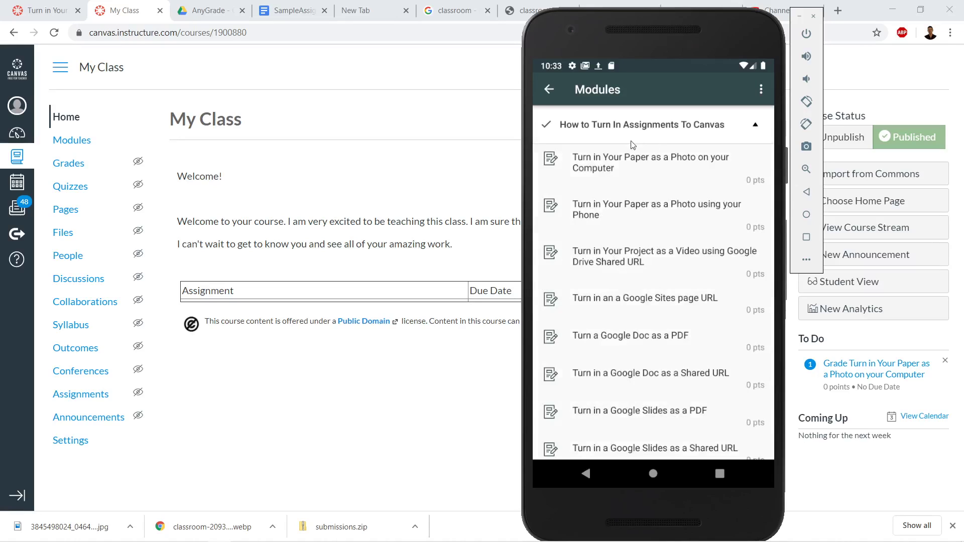
click(596, 216)
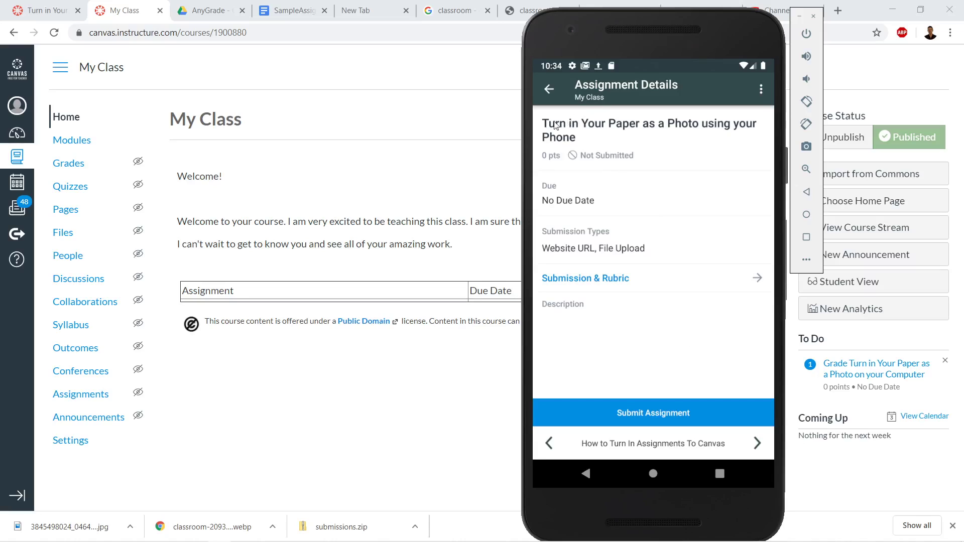
scroll(652, 261, down, 5)
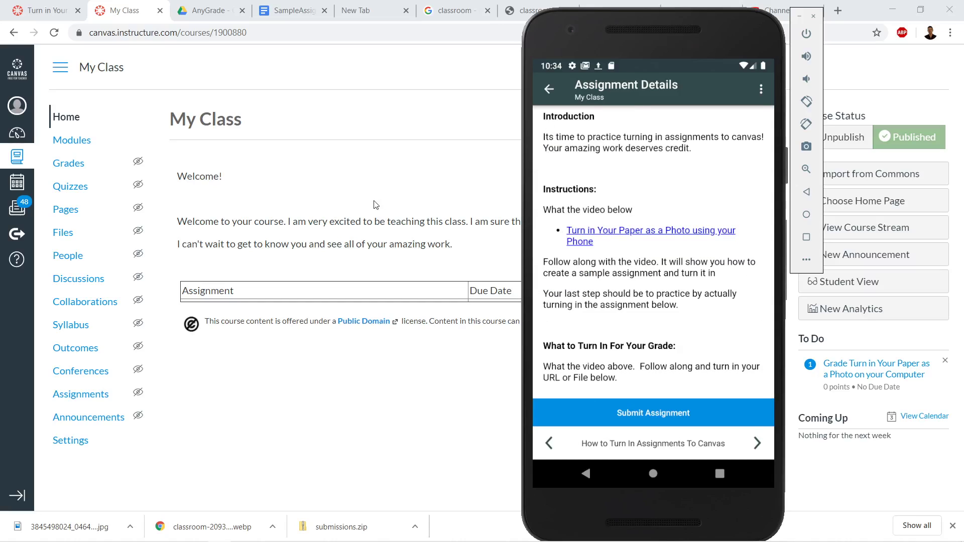
click(70, 141)
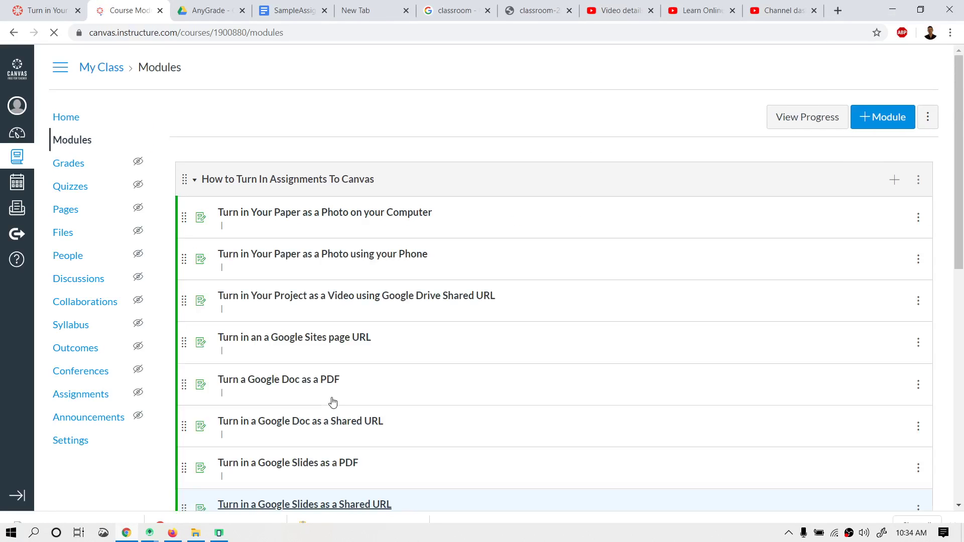
Open the phone-photo assignment in both browsers and start its submission in Canvas Student
click(277, 254)
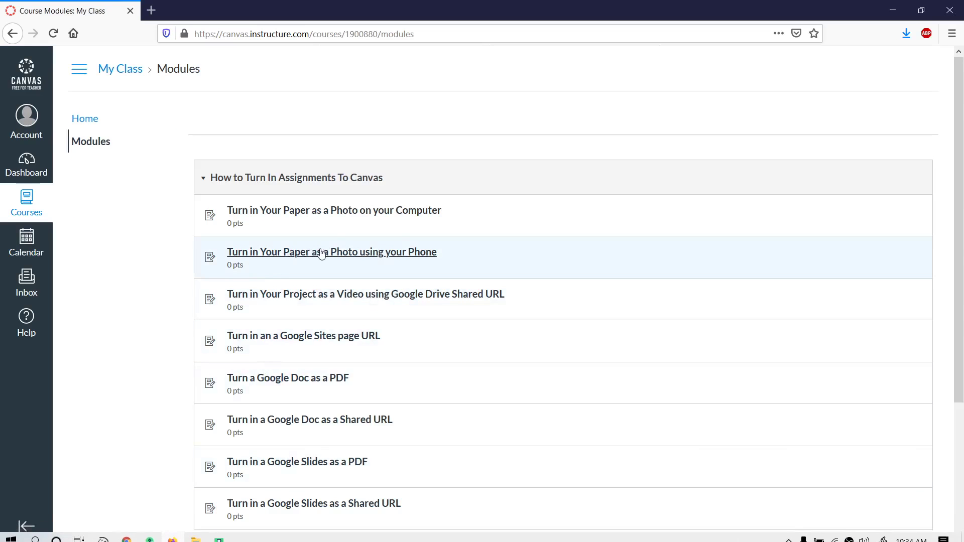
click(322, 253)
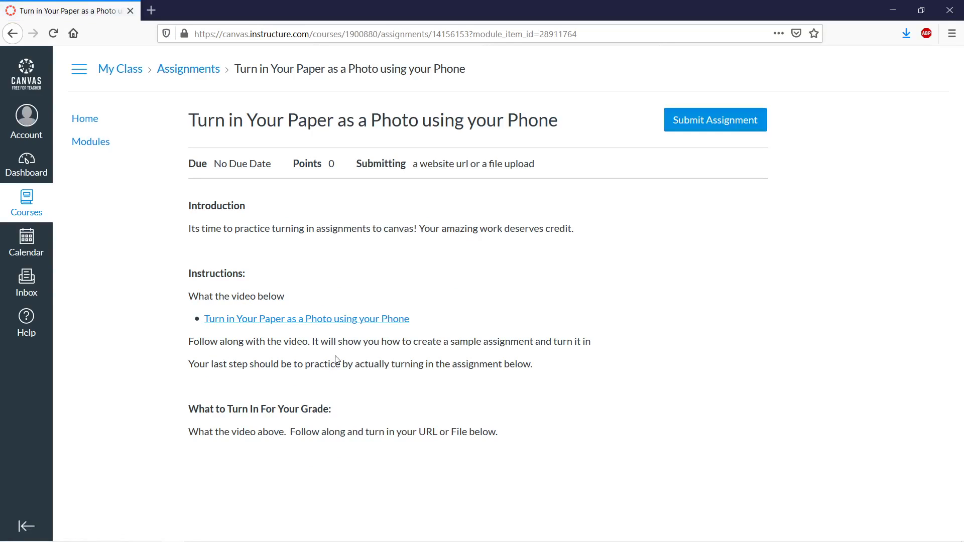
click(225, 534)
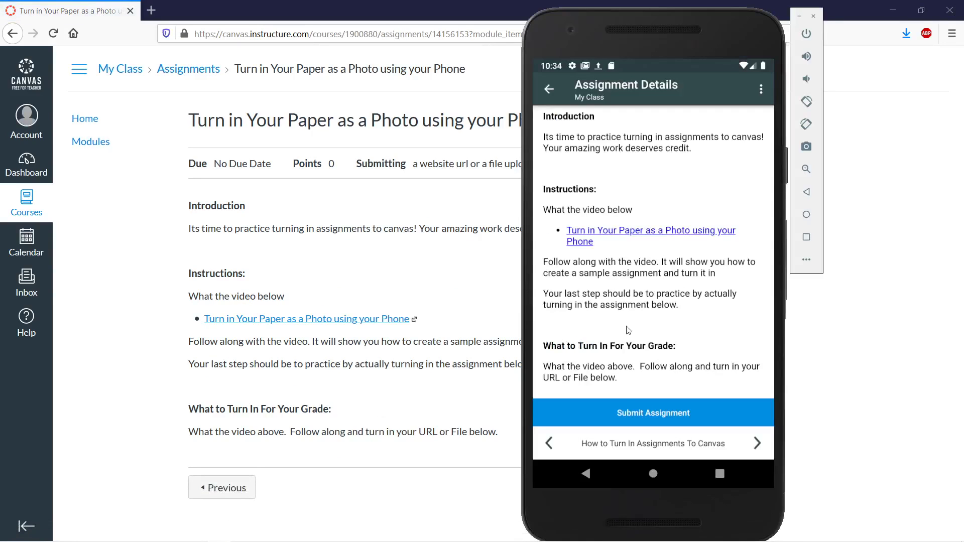
click(646, 410)
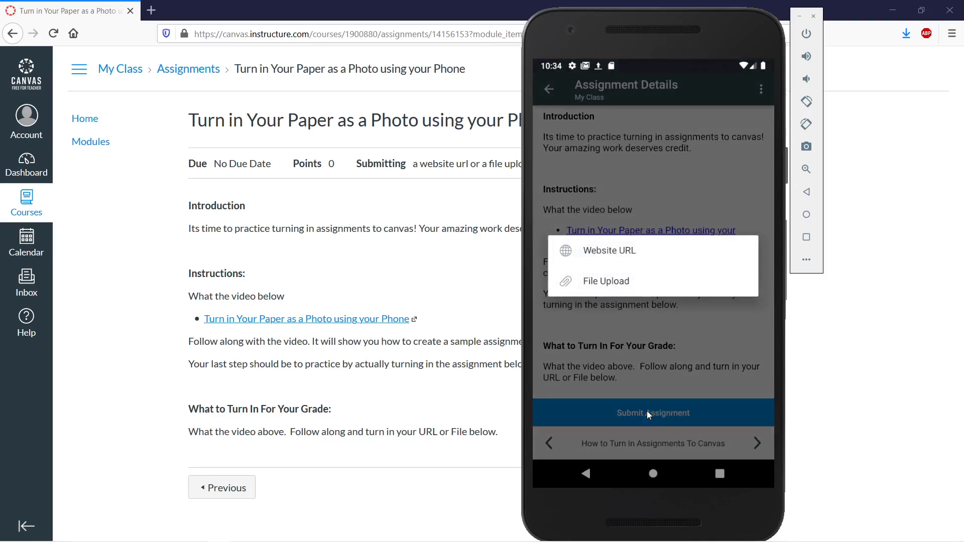
Choose File Upload and attach a camera photo of the front page (pic_1584812087064.jpg)
click(602, 282)
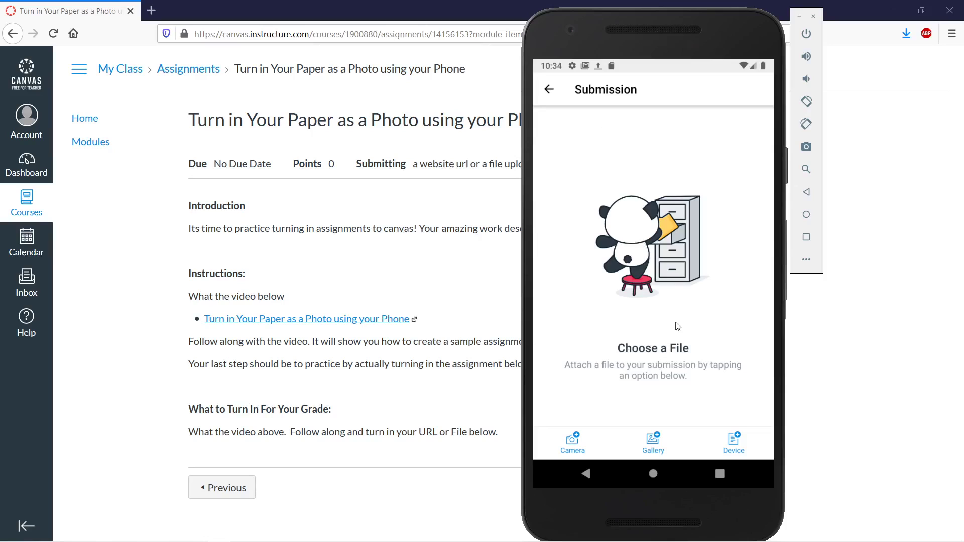
click(577, 439)
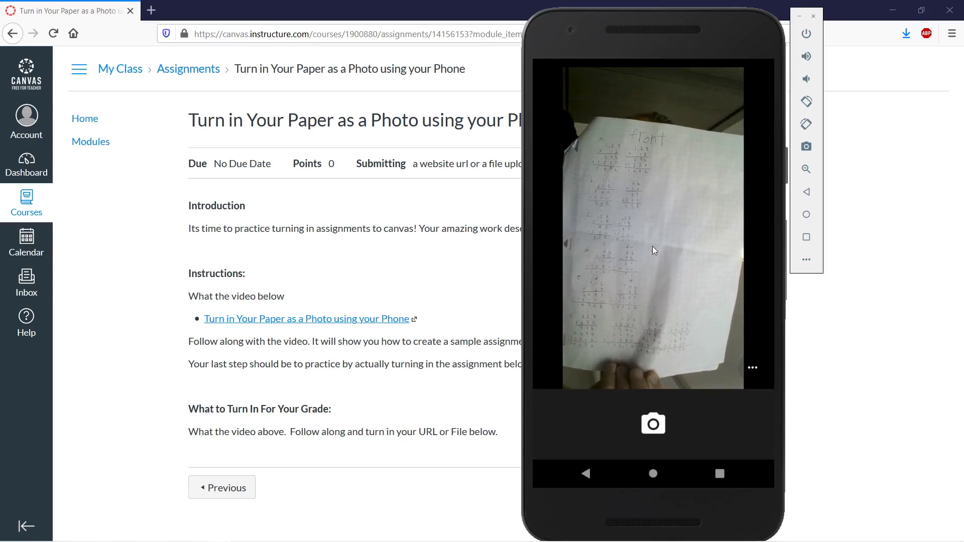
click(652, 426)
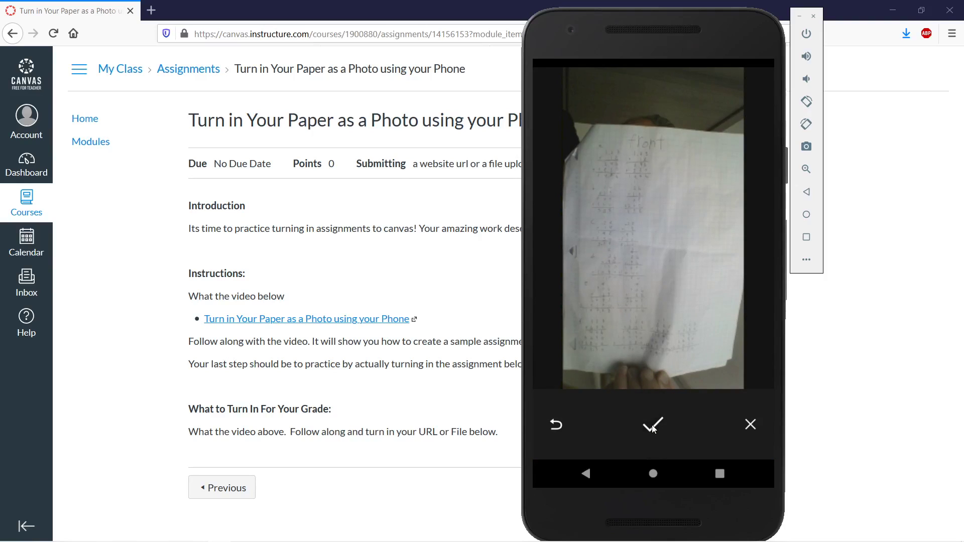
click(677, 405)
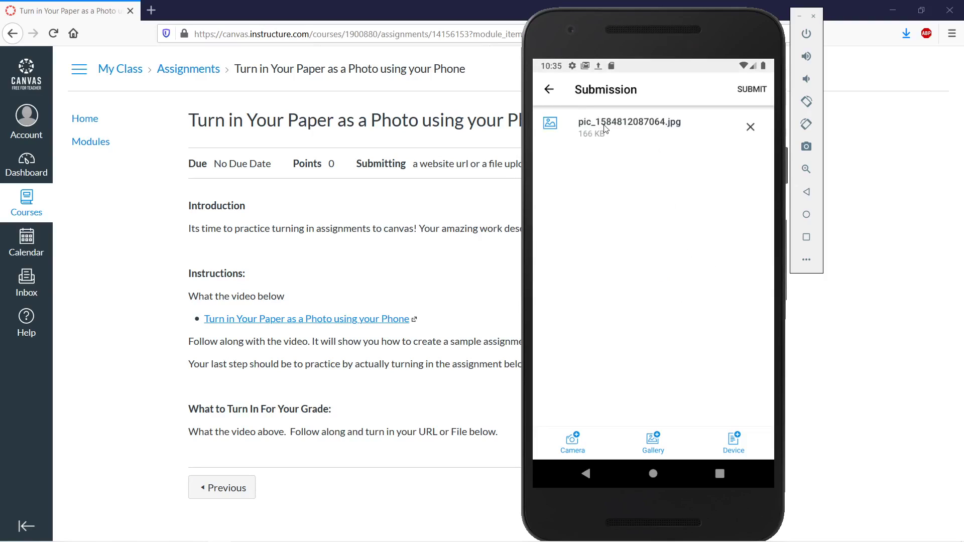
Photograph the paper's second page and attach it as pic_1584812126178.jpg
click(571, 446)
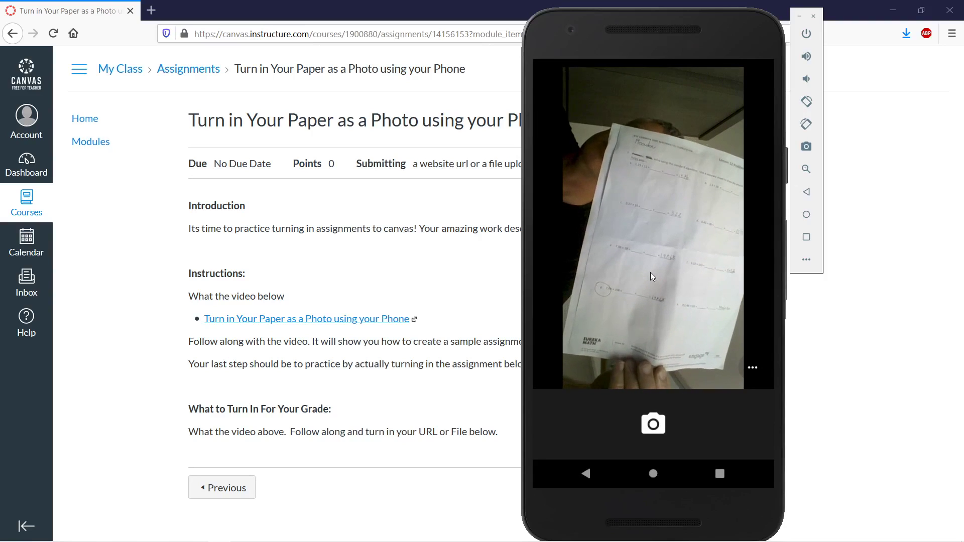
click(654, 426)
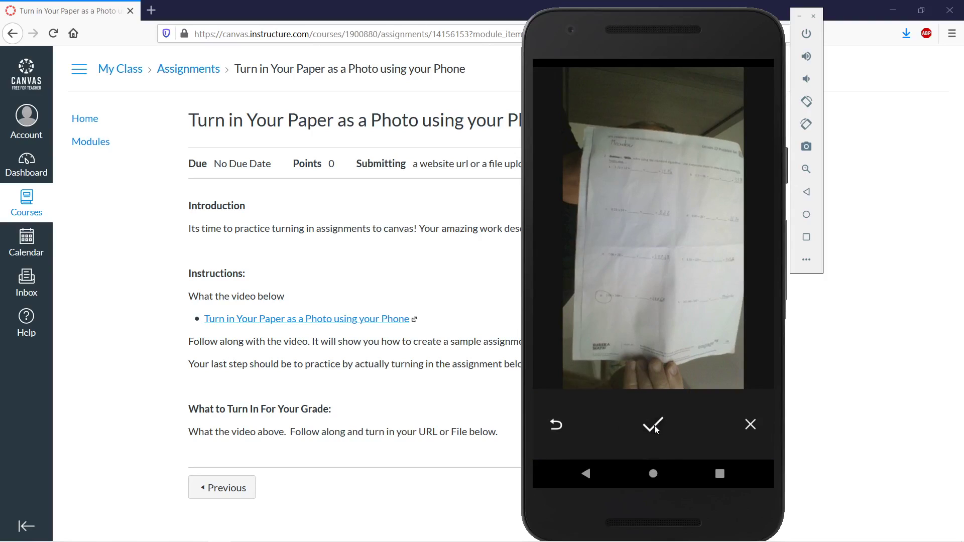
click(654, 425)
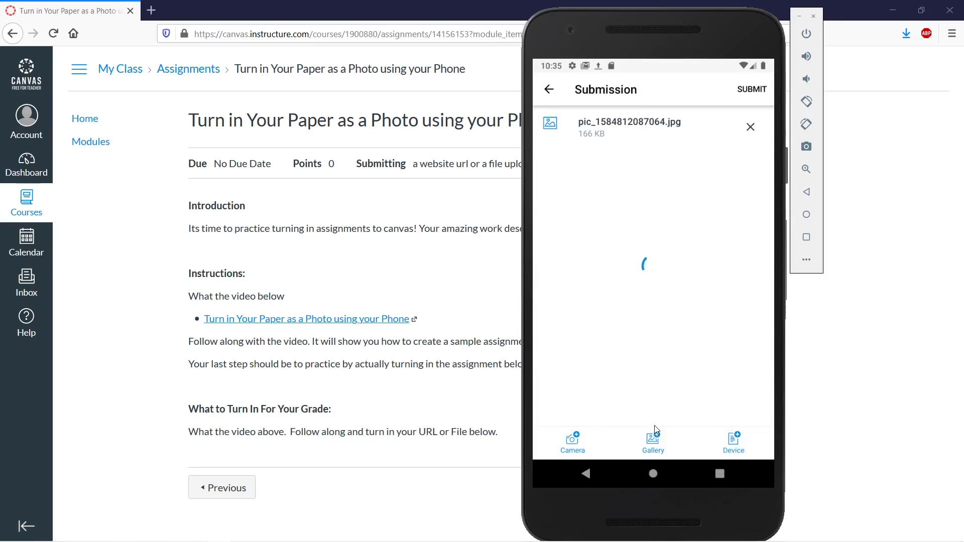
Submit both photos and scroll up to the Successfully submitted! confirmation
click(749, 97)
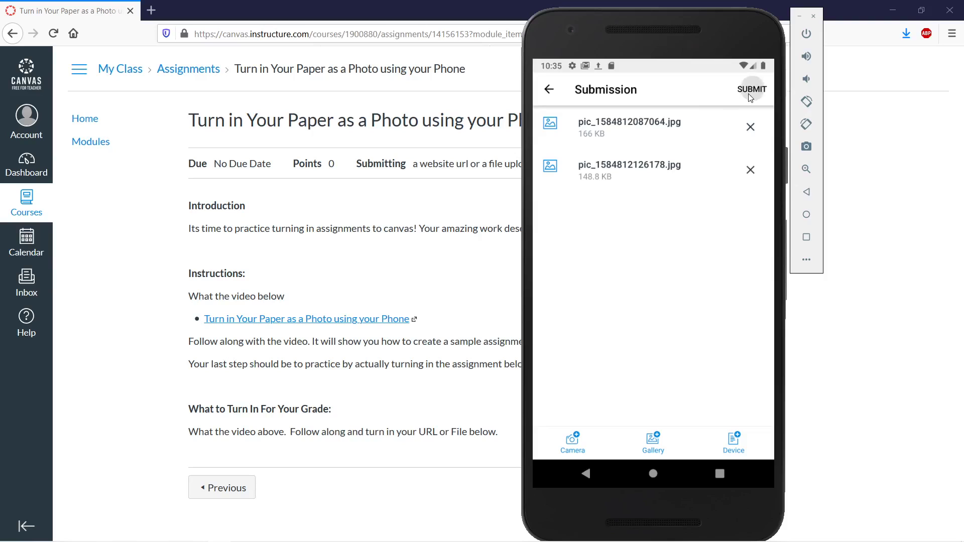
scroll(716, 379, up, 2)
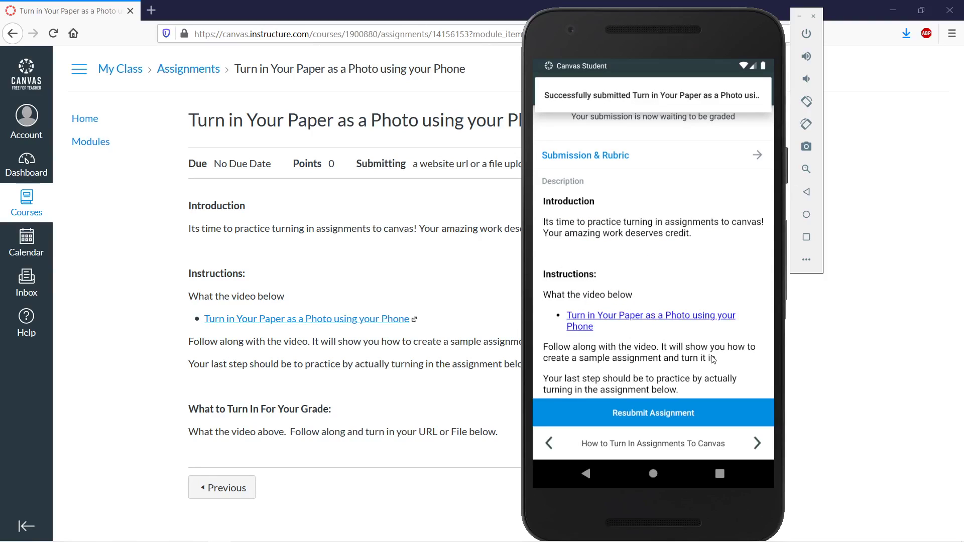
scroll(713, 358, up, 3)
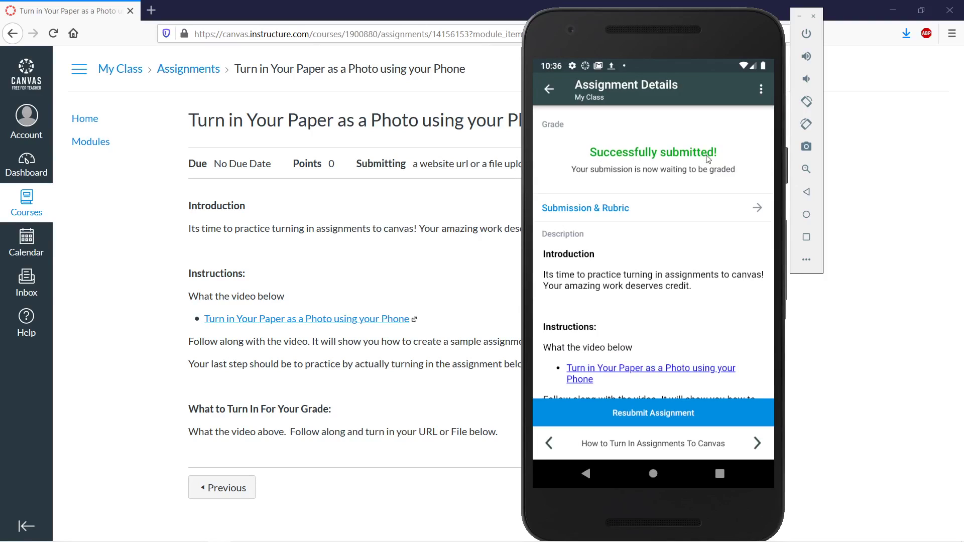
Reload the Firefox assignment page to show Submitted! with both photo files
click(481, 269)
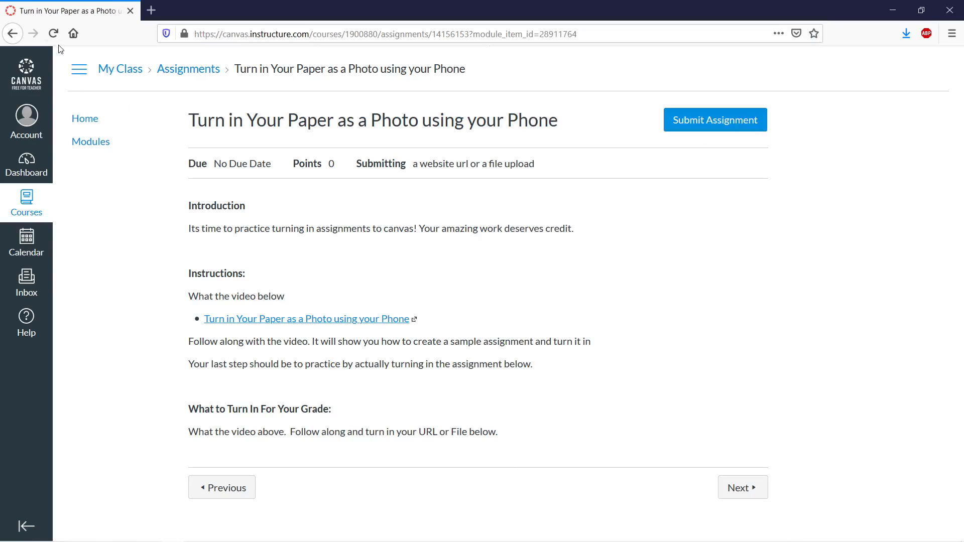
click(53, 34)
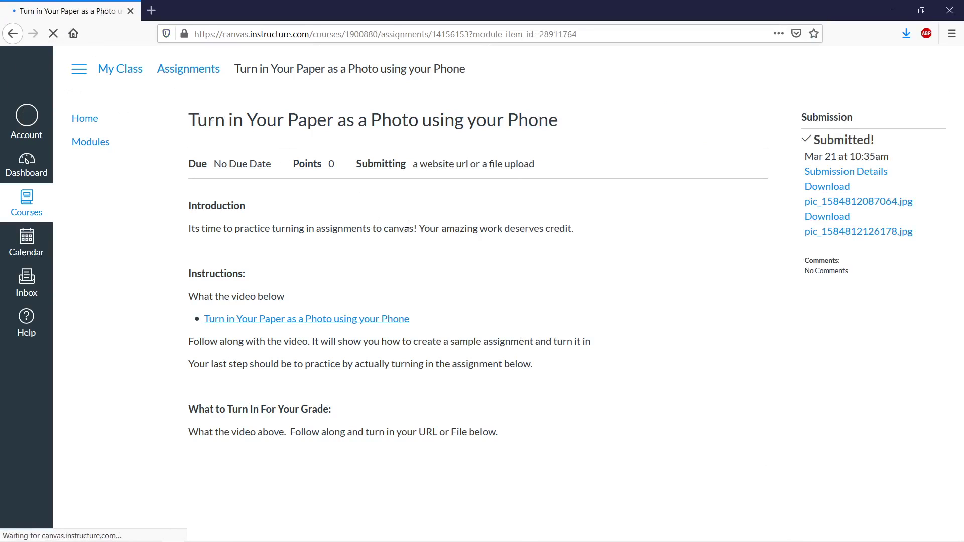